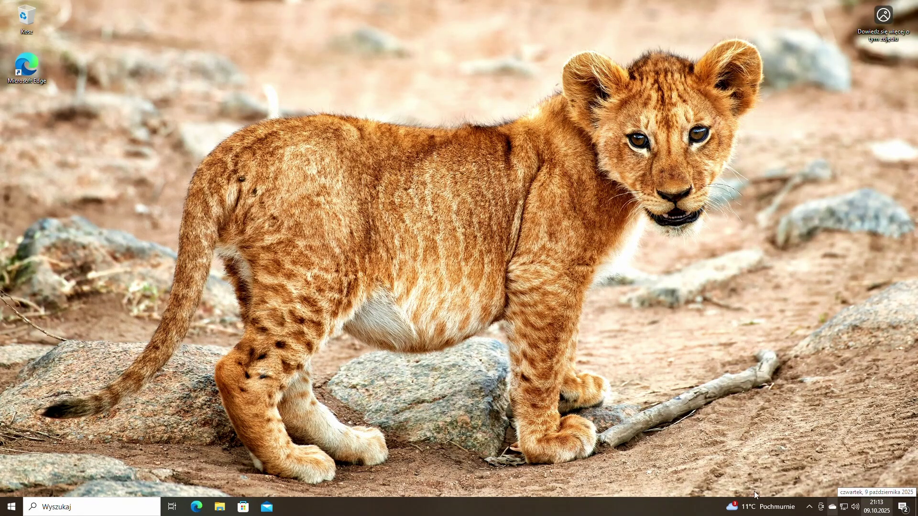
Open the system information page in Settings and review the device specifications and the Windows edition, version and build.
{"action": "left_click", "coordinate": [12, 507]}
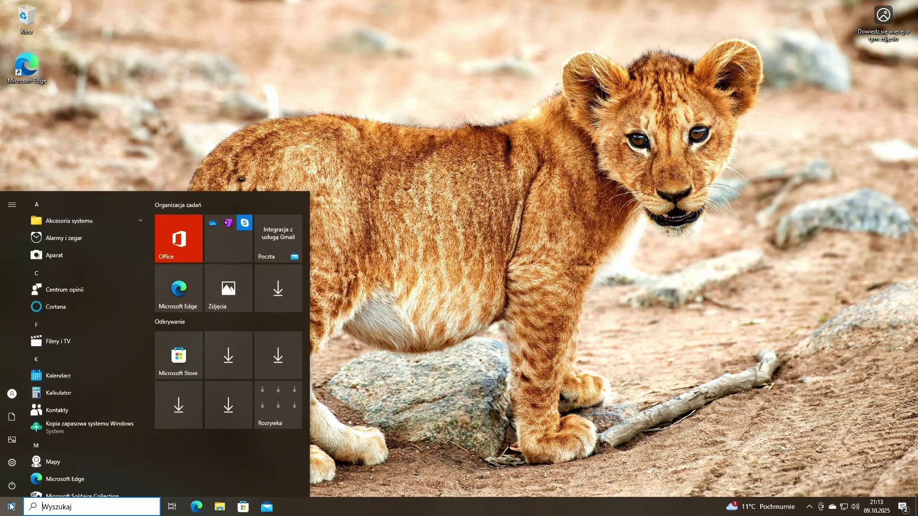
{"action": "left_click", "coordinate": [11, 462]}
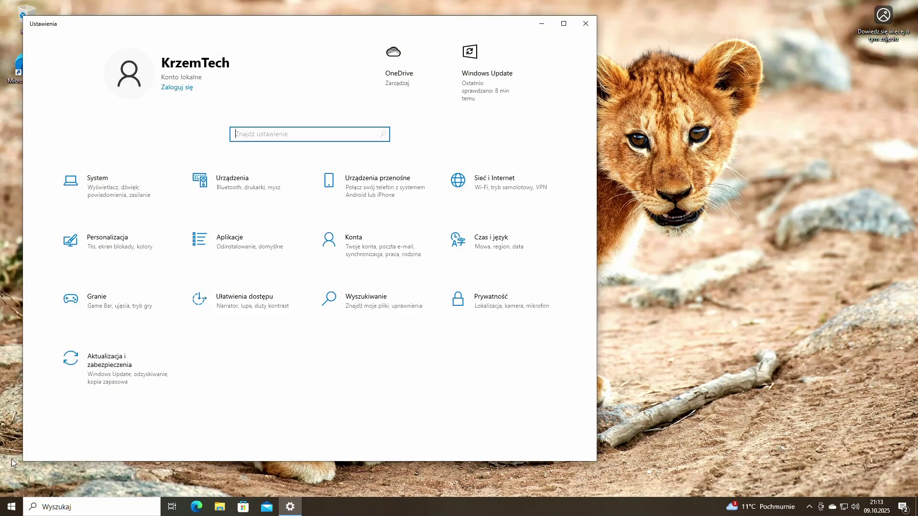
{"action": "left_click", "coordinate": [94, 190]}
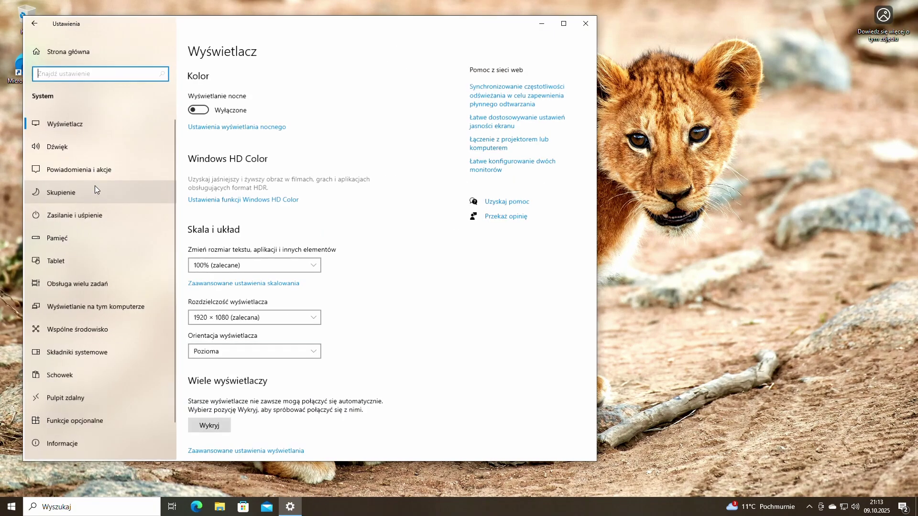
{"action": "left_click", "coordinate": [61, 449]}
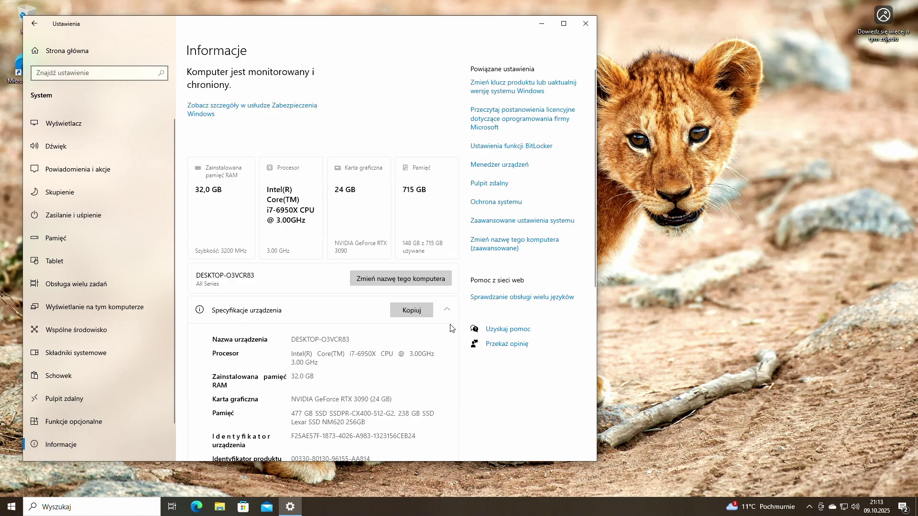
{"action": "scroll", "coordinate": [440, 377], "scroll_direction": "down", "scroll_amount": 7}
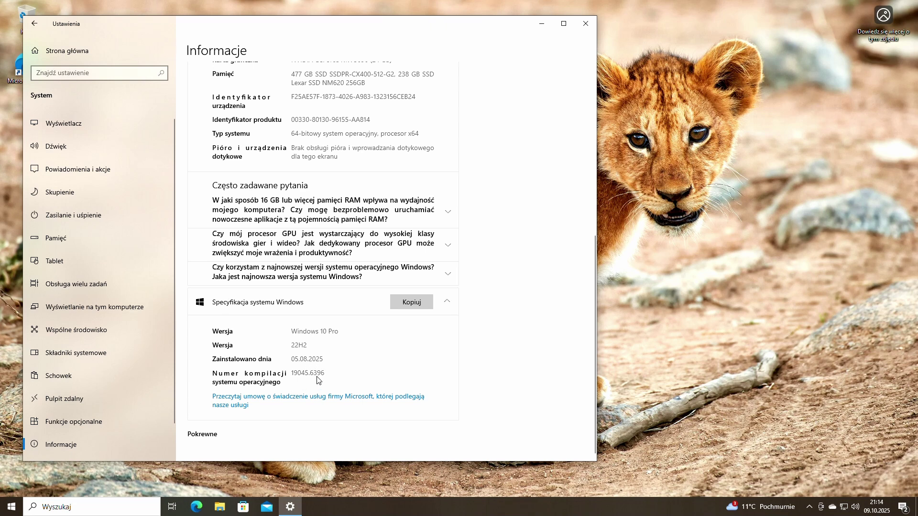
{"action": "scroll", "coordinate": [452, 306], "scroll_direction": "up", "scroll_amount": 3}
{"action": "scroll", "coordinate": [437, 401], "scroll_direction": "down", "scroll_amount": 3}
{"action": "scroll", "coordinate": [324, 381], "scroll_direction": "up", "scroll_amount": 5}
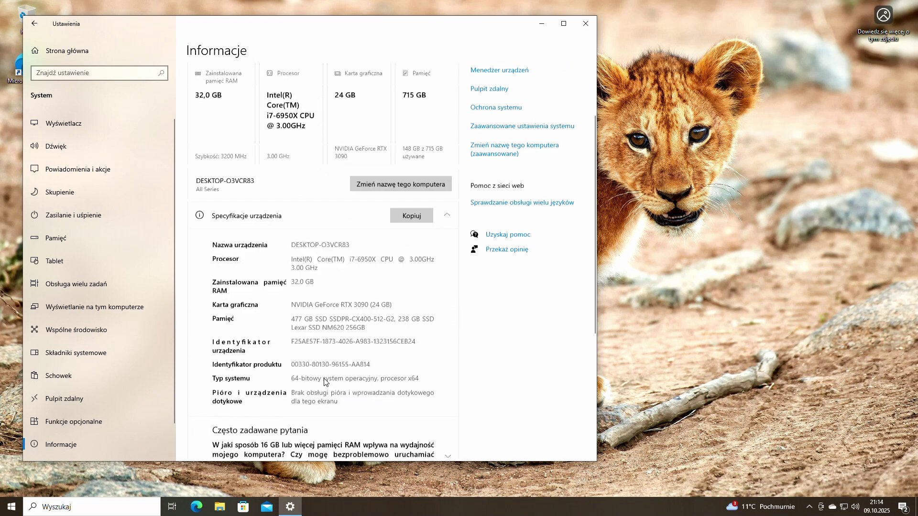
{"action": "scroll", "coordinate": [324, 381], "scroll_direction": "up", "scroll_amount": 3}
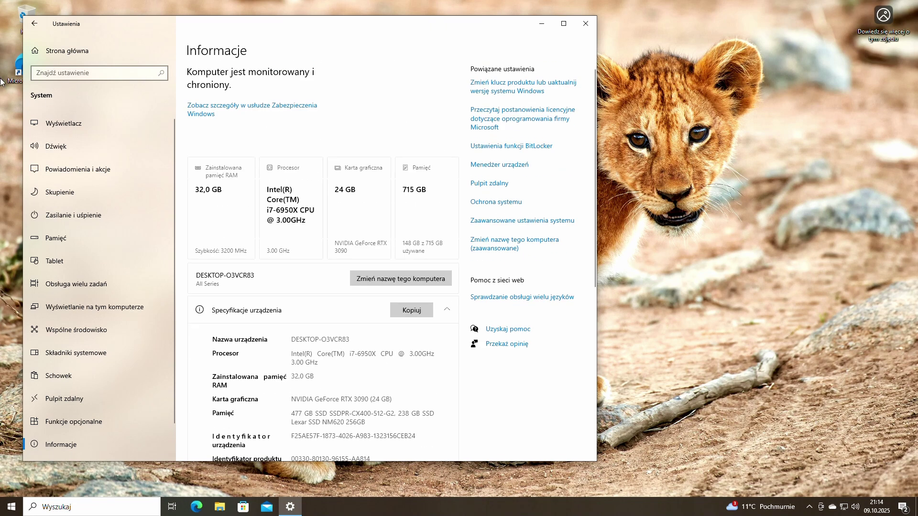
Check the Windows Update page for the Windows 10 end-of-support and extended security updates notice, and minimize Settings.
{"action": "left_click", "coordinate": [38, 45]}
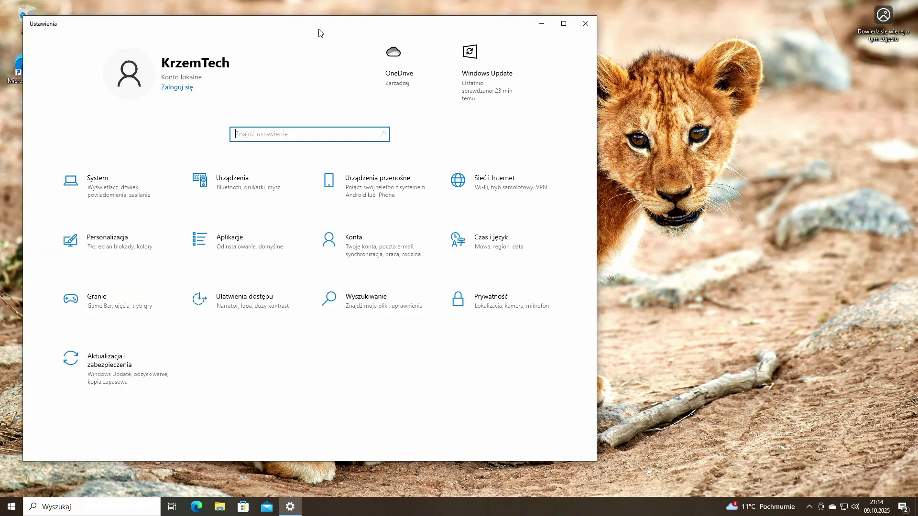
{"action": "left_click", "coordinate": [125, 373]}
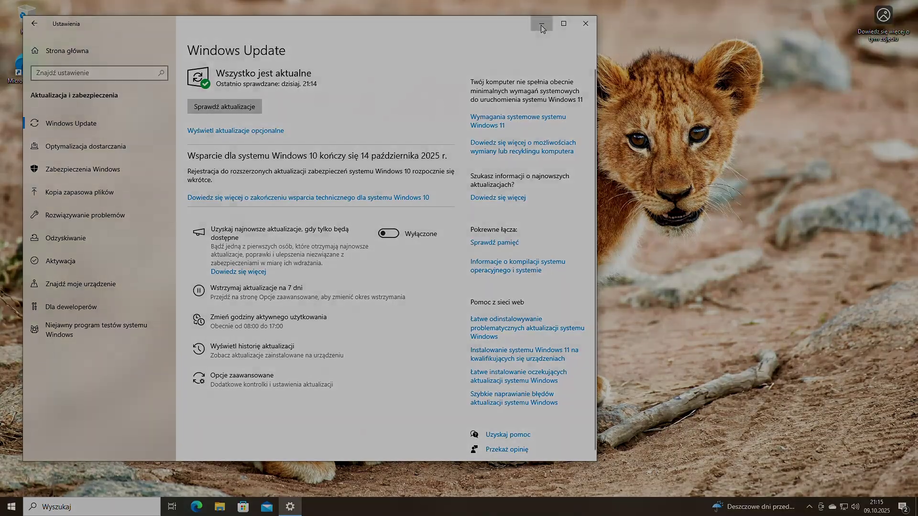
{"action": "left_click", "coordinate": [542, 24]}
Find and launch the Registry Editor (Edytor rejestru), allowing it to make changes to the computer.
{"action": "left_click", "coordinate": [14, 507]}
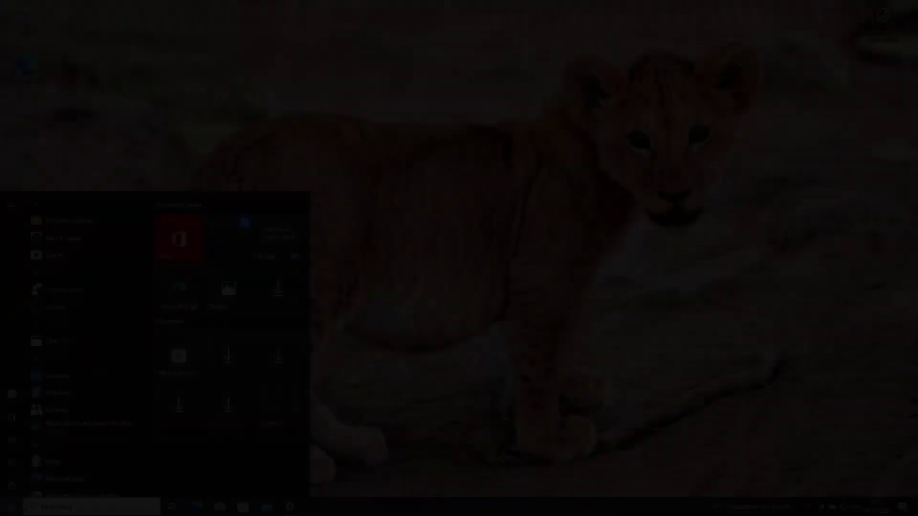
{"action": "type", "text": "edy"}
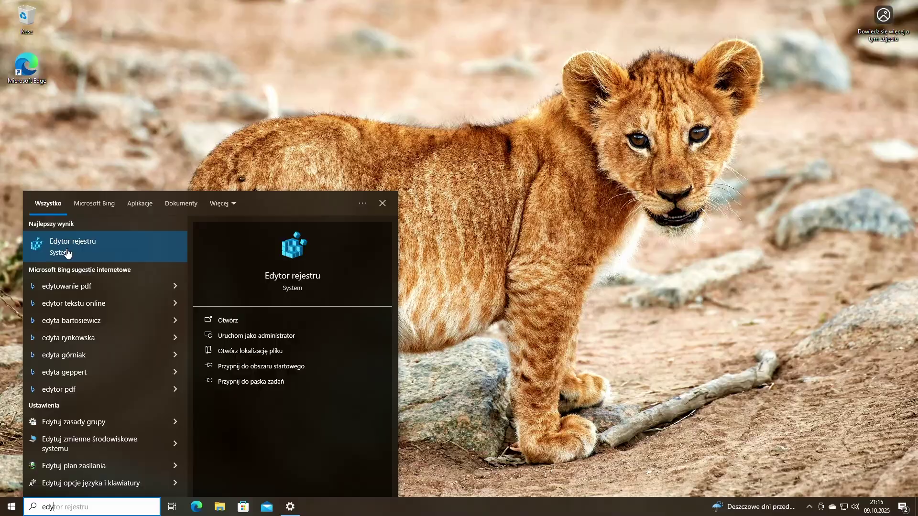
{"action": "left_click", "coordinate": [67, 251]}
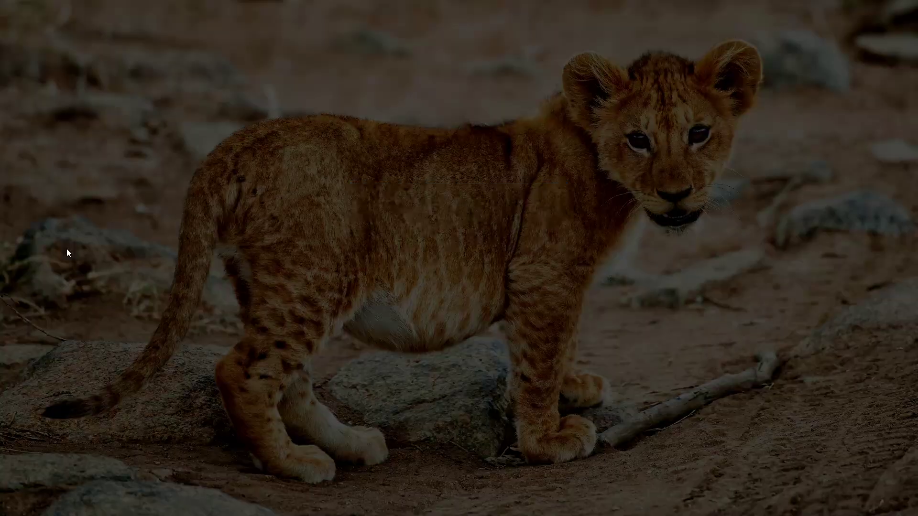
{"action": "left_click", "coordinate": [419, 315]}
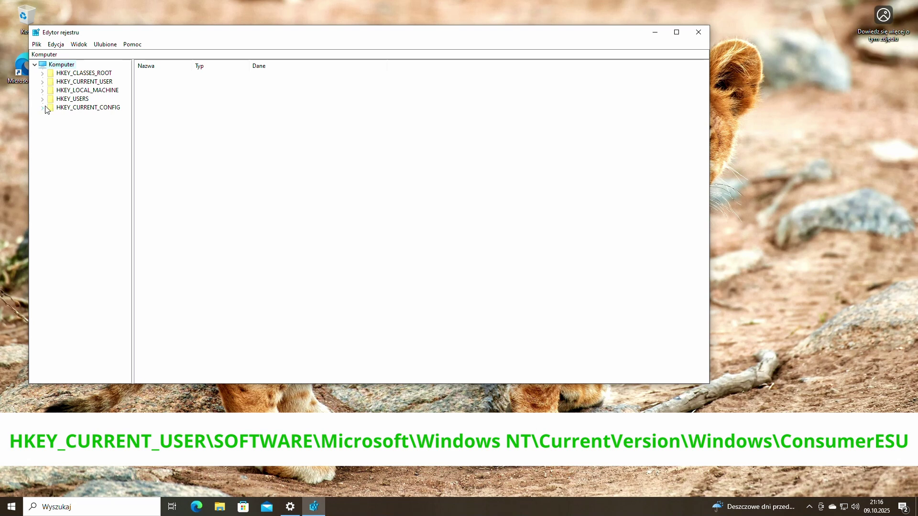
Expand HKEY_CURRENT_USER\SOFTWARE\Microsoft in the registry tree, widening the tree area and making the window taller.
{"action": "left_click", "coordinate": [42, 82]}
{"action": "left_click", "coordinate": [50, 160]}
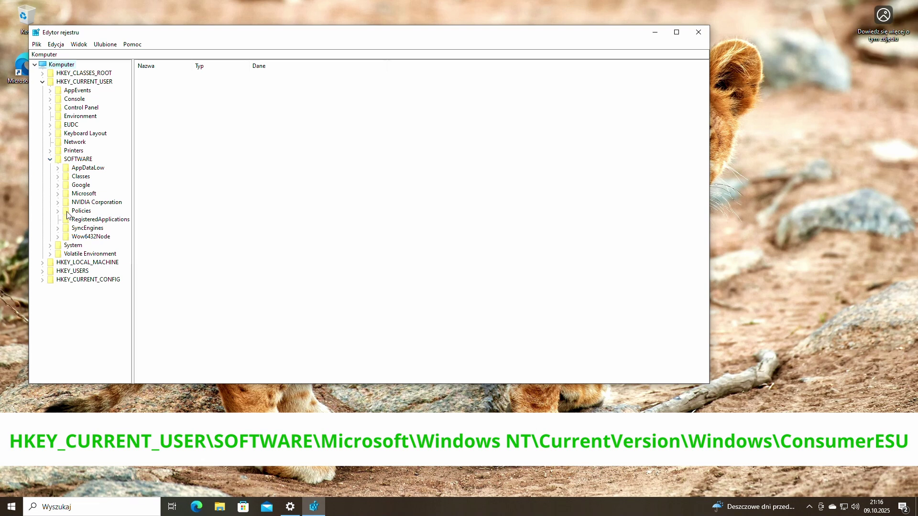
{"action": "left_click", "coordinate": [58, 193]}
{"action": "left_click_drag", "start_coordinate": [133, 258], "coordinate": [216, 267]}
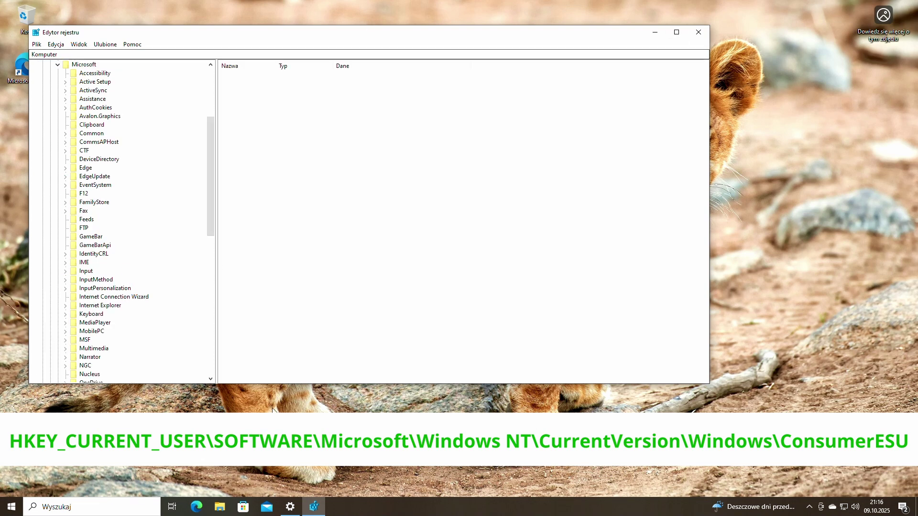
{"action": "left_click_drag", "start_coordinate": [273, 409], "coordinate": [280, 412]}
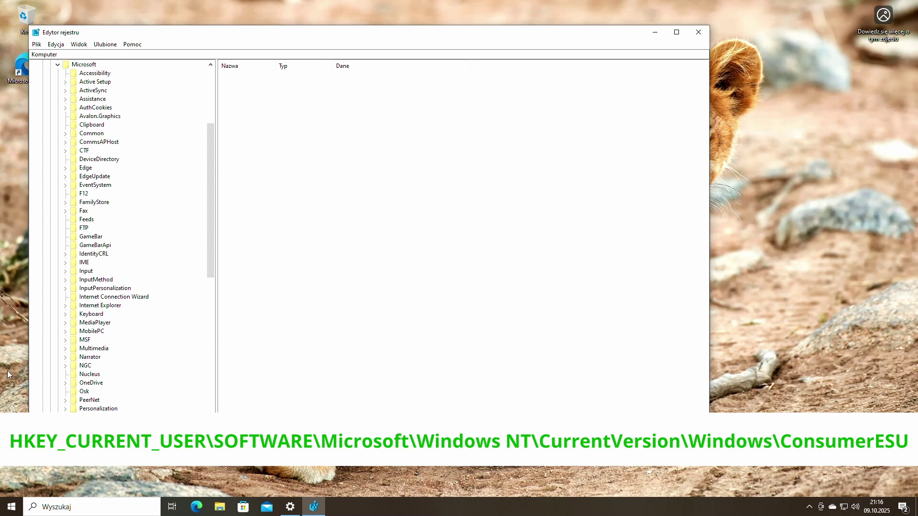
Expand Windows NT\CurrentVersion\Windows under the Microsoft key and select its ConsumerESU subkey.
{"action": "scroll", "coordinate": [81, 349], "scroll_direction": "down", "scroll_amount": 11}
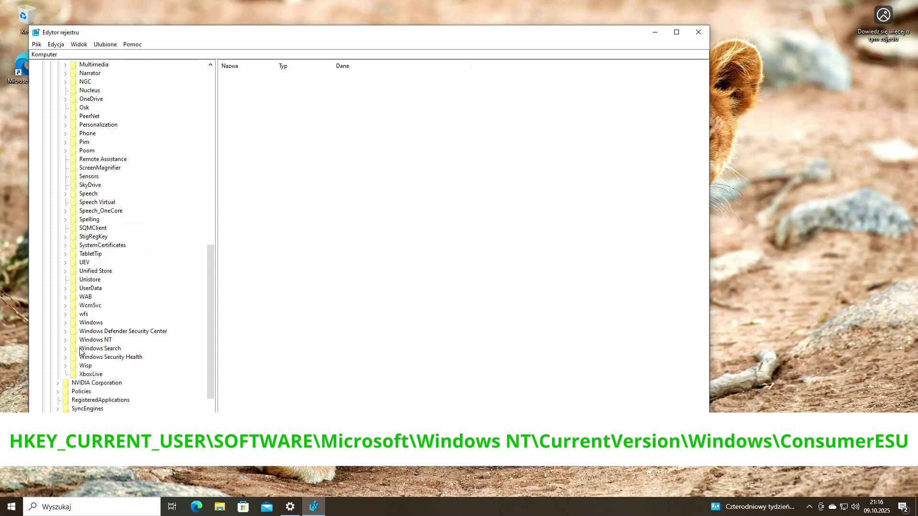
{"action": "left_click", "coordinate": [66, 340]}
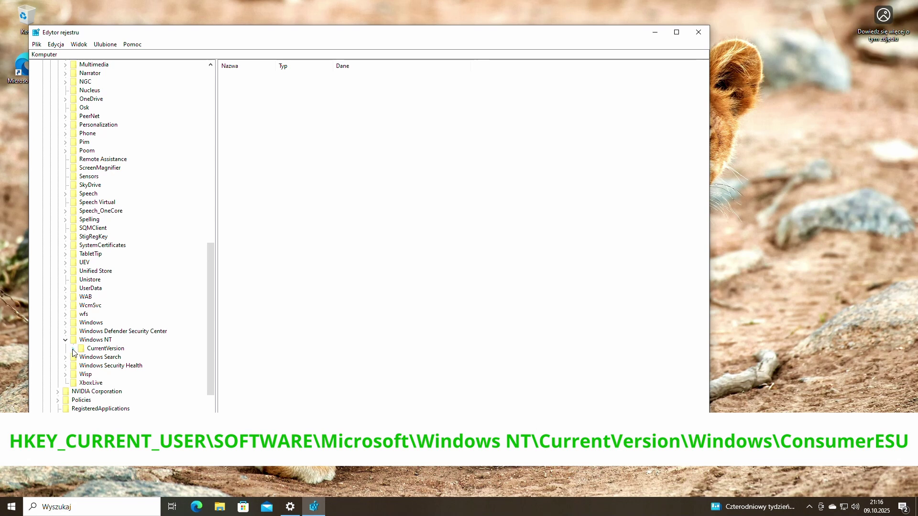
{"action": "left_click", "coordinate": [74, 349]}
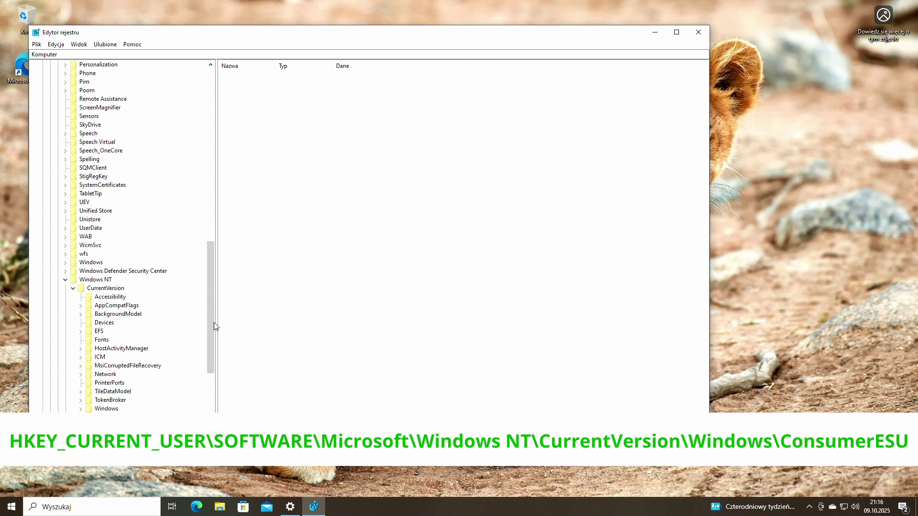
{"action": "left_click_drag", "start_coordinate": [214, 323], "coordinate": [212, 358]}
{"action": "left_click", "coordinate": [80, 314]}
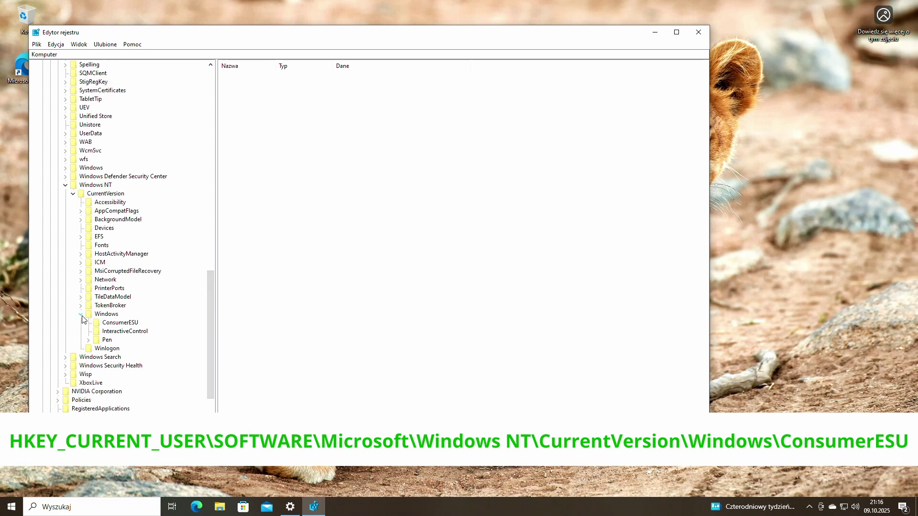
{"action": "left_click", "coordinate": [105, 315]}
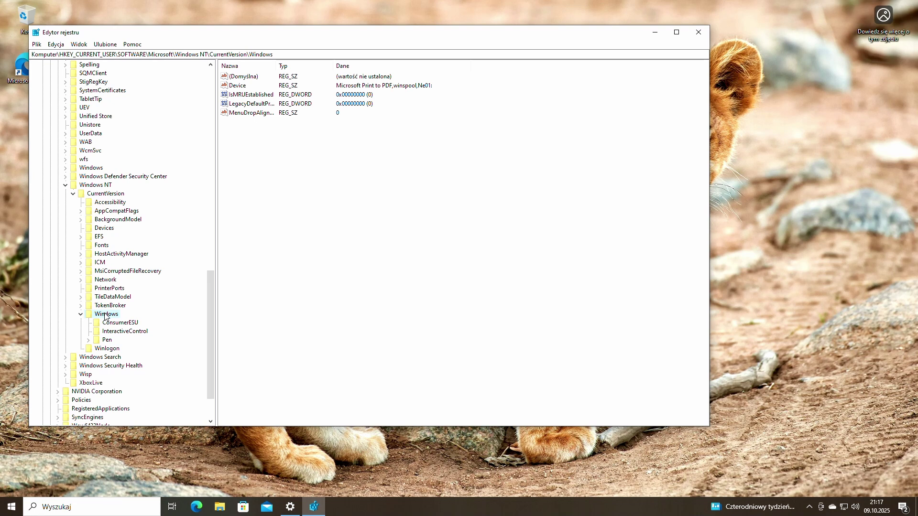
{"action": "left_click", "coordinate": [117, 326]}
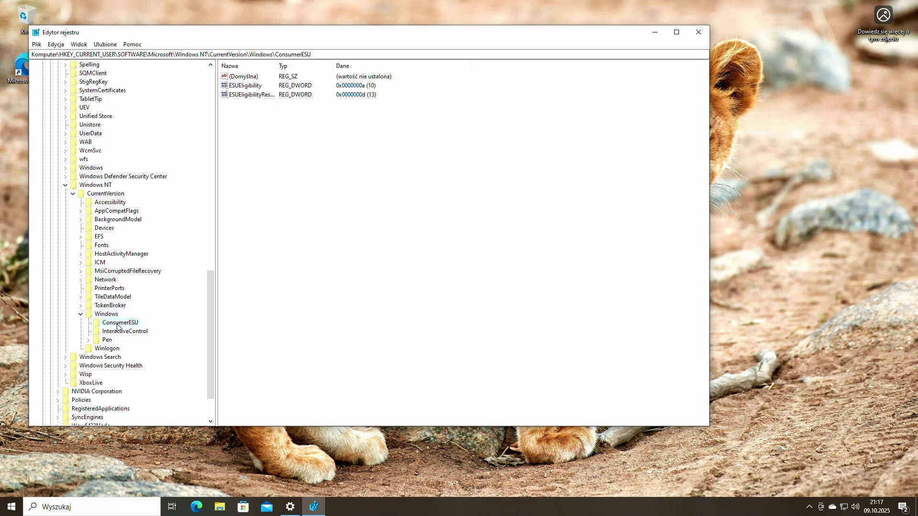
Recheck the Windows Update enrolment notice in Settings, and widen the registry's name column to read the full ConsumerESU value names.
{"action": "left_click", "coordinate": [287, 508]}
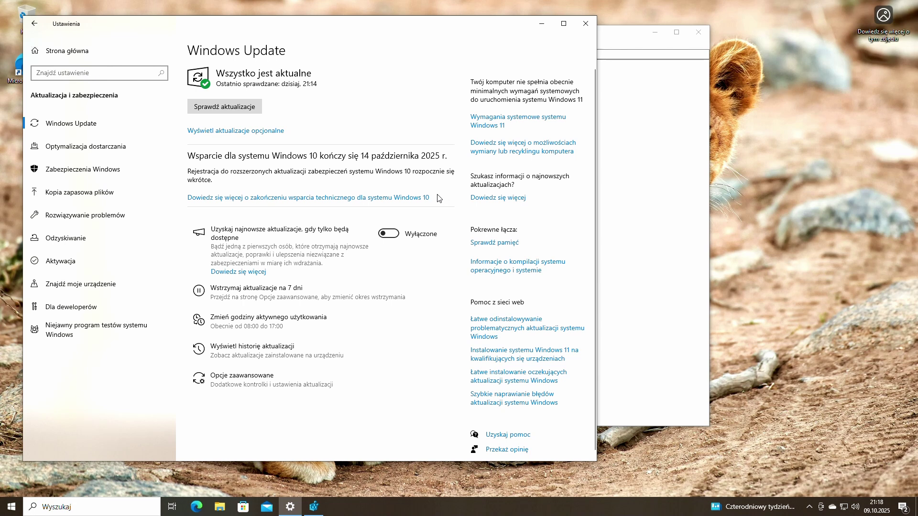
{"action": "left_click", "coordinate": [544, 24]}
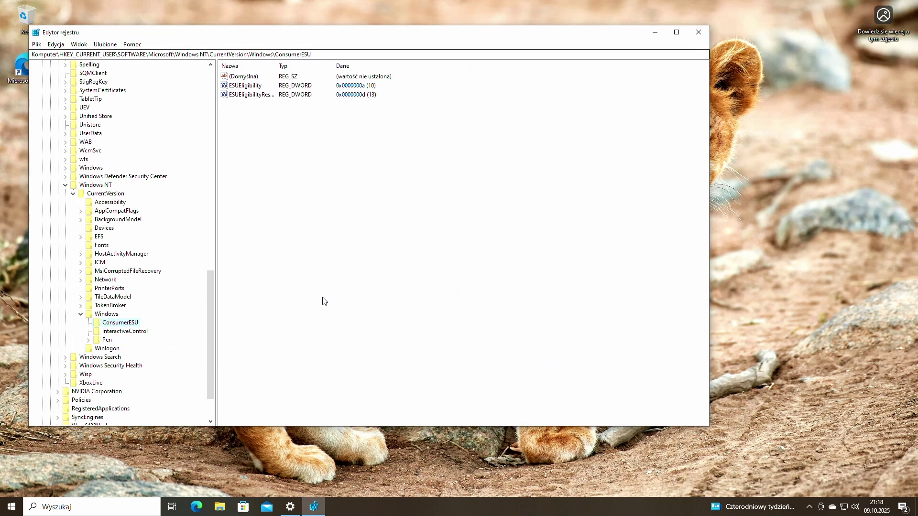
{"action": "left_click_drag", "start_coordinate": [275, 70], "coordinate": [317, 70]}
{"action": "left_click", "coordinate": [256, 95]}
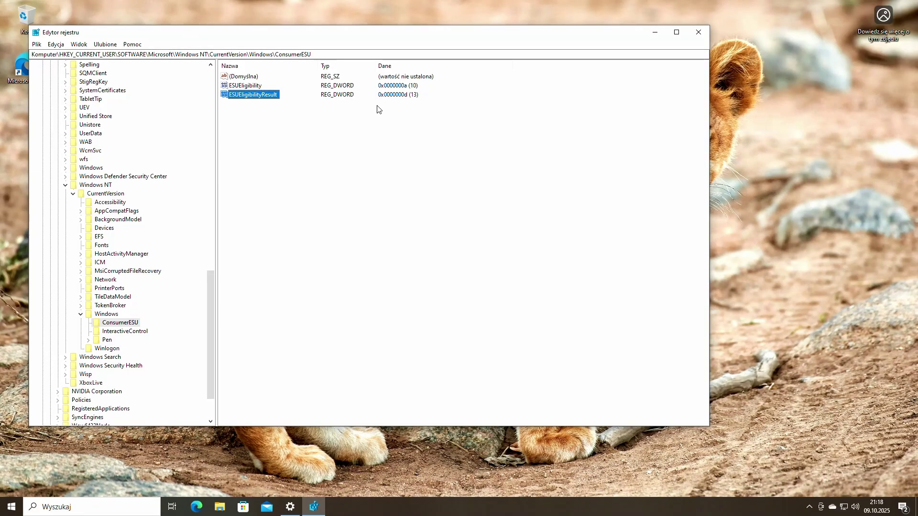
Set the ESUEligibility DWORD value in the ConsumerESU key to decimal 2.
{"action": "right_click", "coordinate": [253, 90]}
{"action": "left_click", "coordinate": [260, 93]}
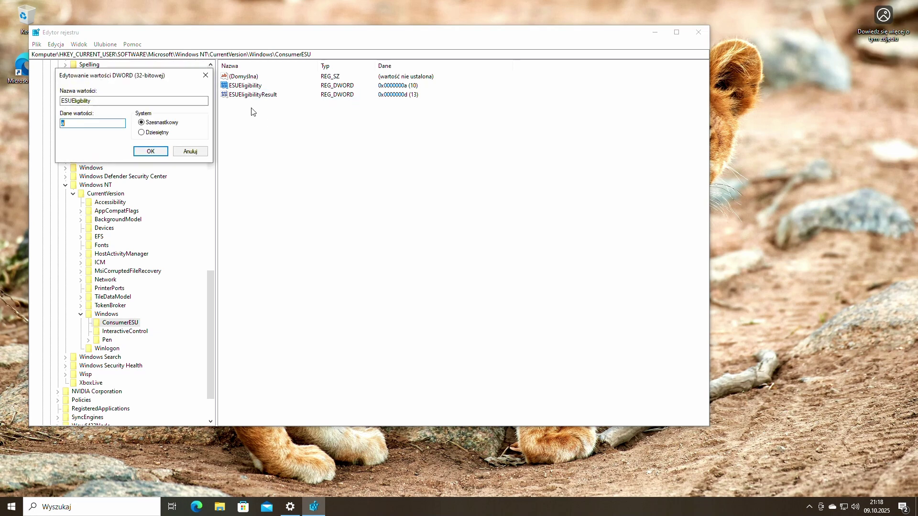
{"action": "left_click", "coordinate": [142, 133]}
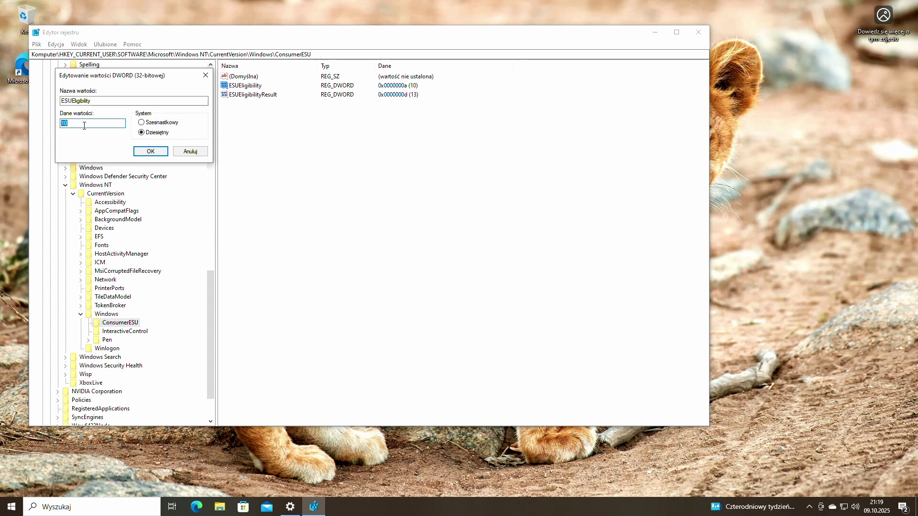
{"action": "type", "text": "2"}
{"action": "left_click", "coordinate": [154, 152]}
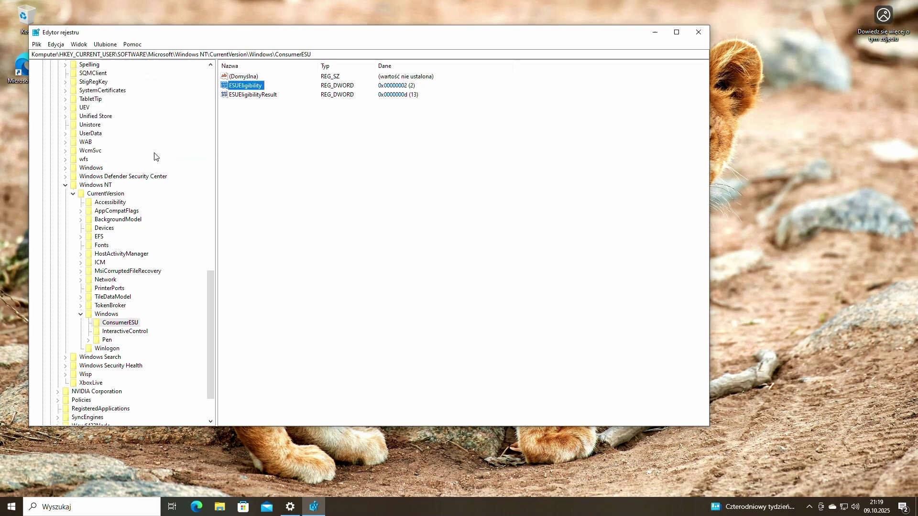
Set the ESUEligibilityResult DWORD value to decimal 1 and close the Registry Editor.
{"action": "left_click", "coordinate": [261, 97]}
{"action": "right_click", "coordinate": [261, 97]}
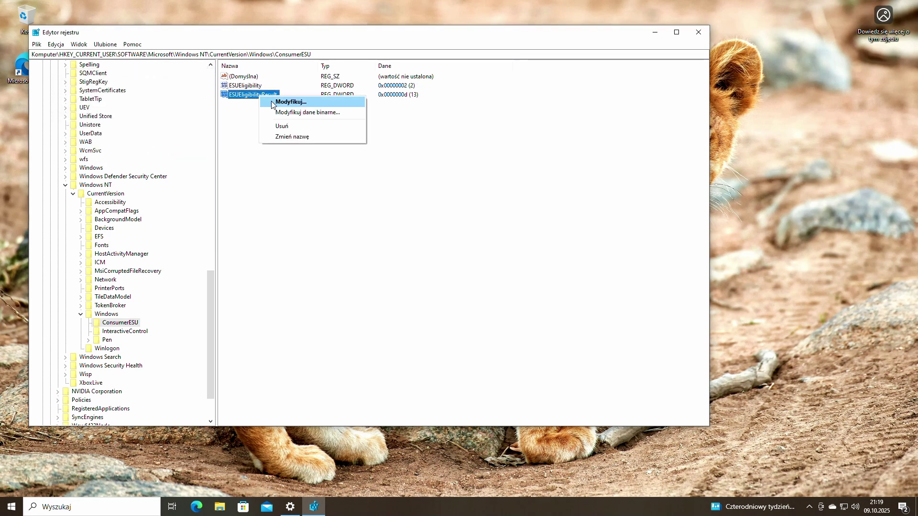
{"action": "left_click", "coordinate": [275, 101]}
{"action": "left_click", "coordinate": [150, 134]}
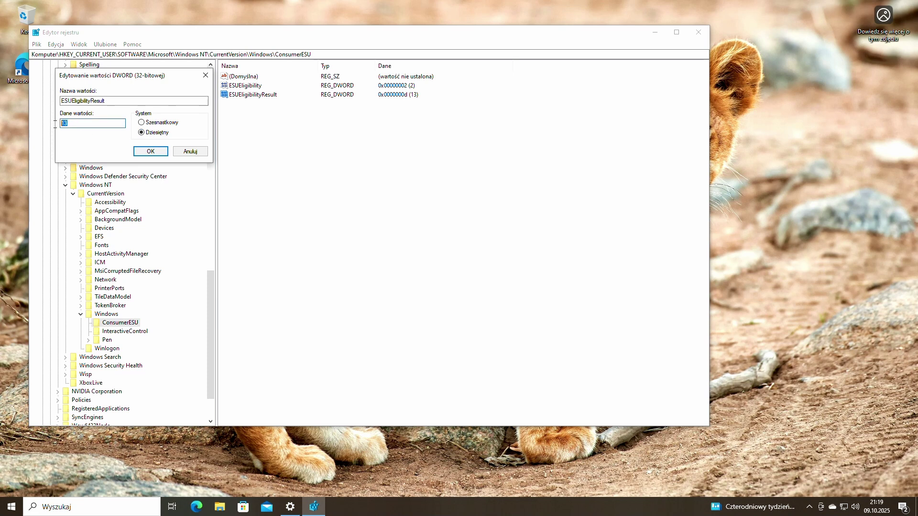
{"action": "type", "text": "1"}
{"action": "left_click", "coordinate": [152, 151]}
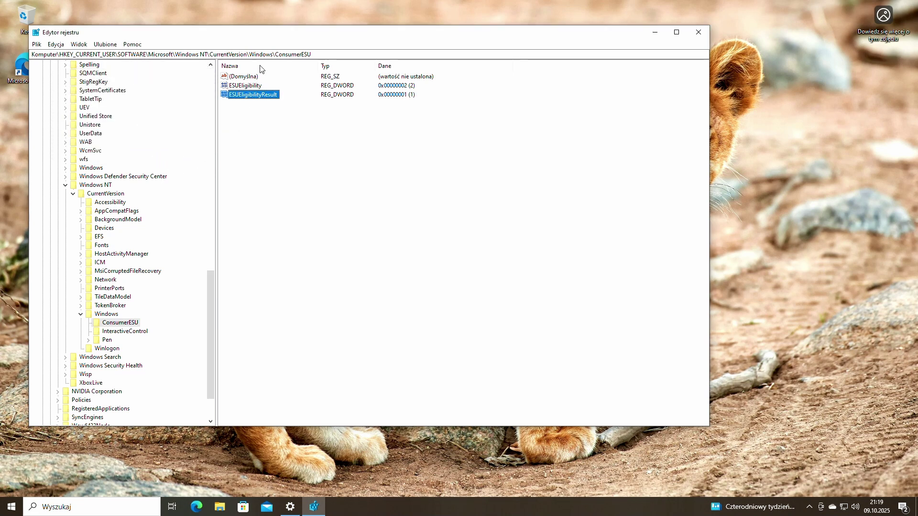
{"action": "left_click", "coordinate": [699, 31]}
Open the Windows Update page in Settings and start enrolment in the extended security updates program (Zarejestruj się teraz).
{"action": "left_click", "coordinate": [12, 506]}
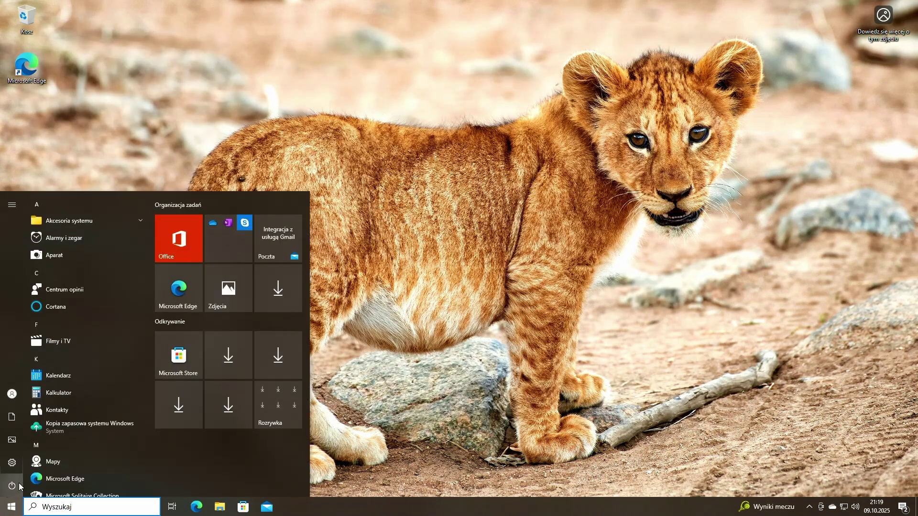
{"action": "left_click", "coordinate": [24, 465]}
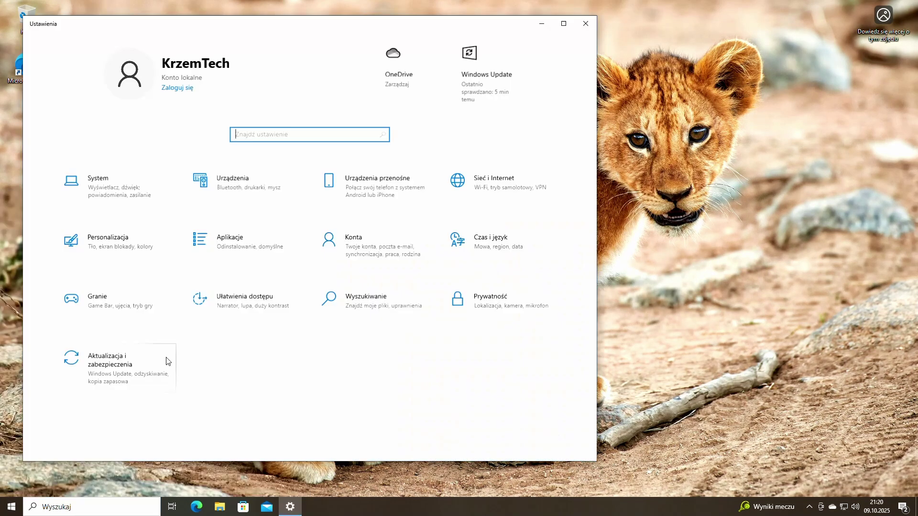
{"action": "left_click", "coordinate": [106, 356]}
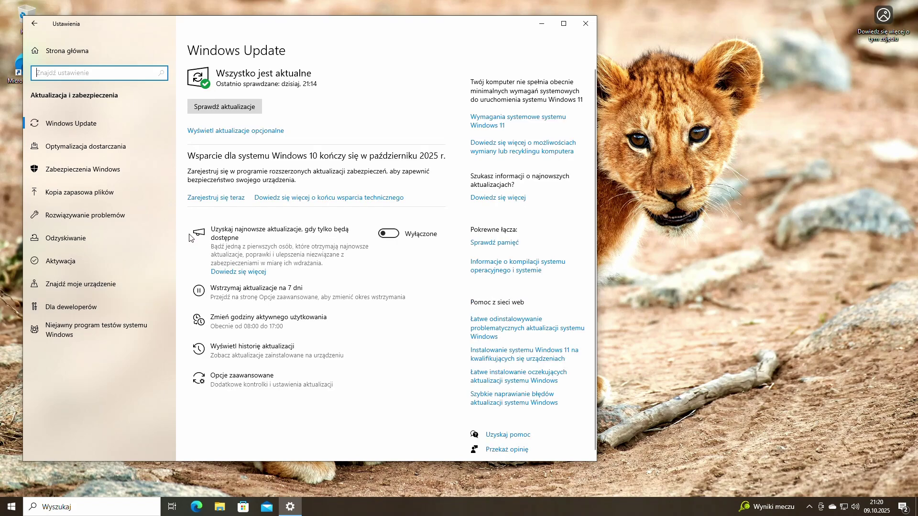
{"action": "left_click", "coordinate": [211, 198]}
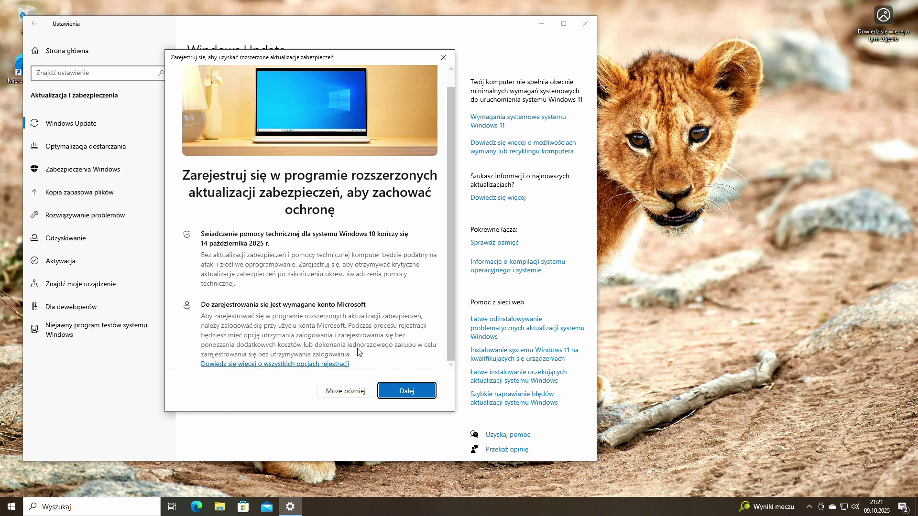
Choose the no-cost enrolment method that uses Microsoft account sign-in on this computer and submit the extended security updates registration.
{"action": "left_click", "coordinate": [407, 392]}
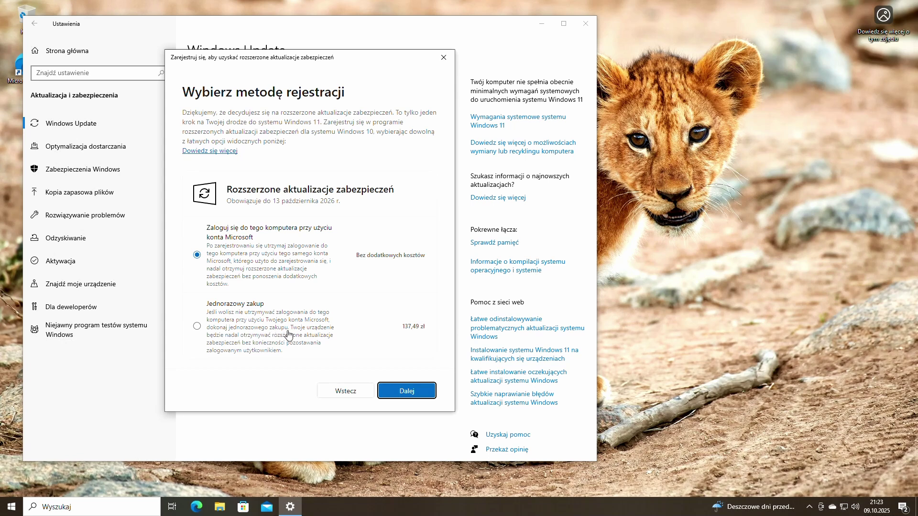
{"action": "left_click", "coordinate": [410, 393]}
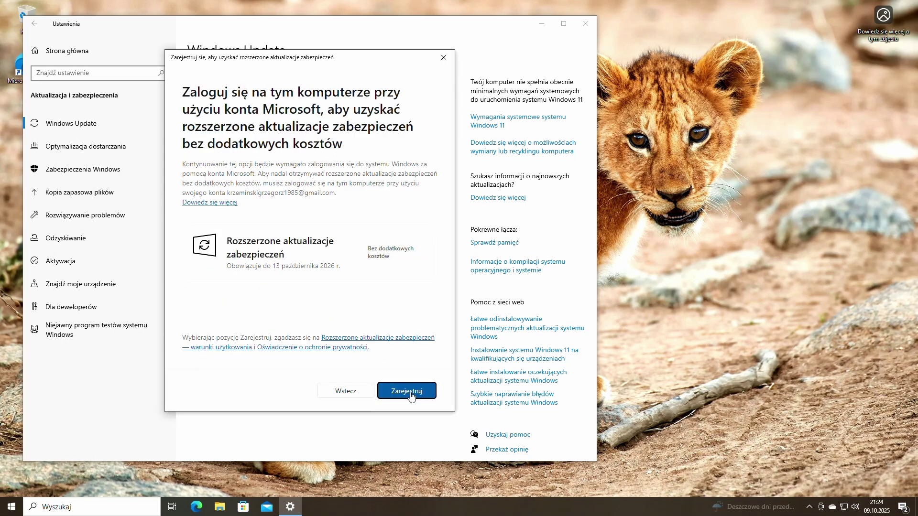
{"action": "left_click", "coordinate": [412, 394]}
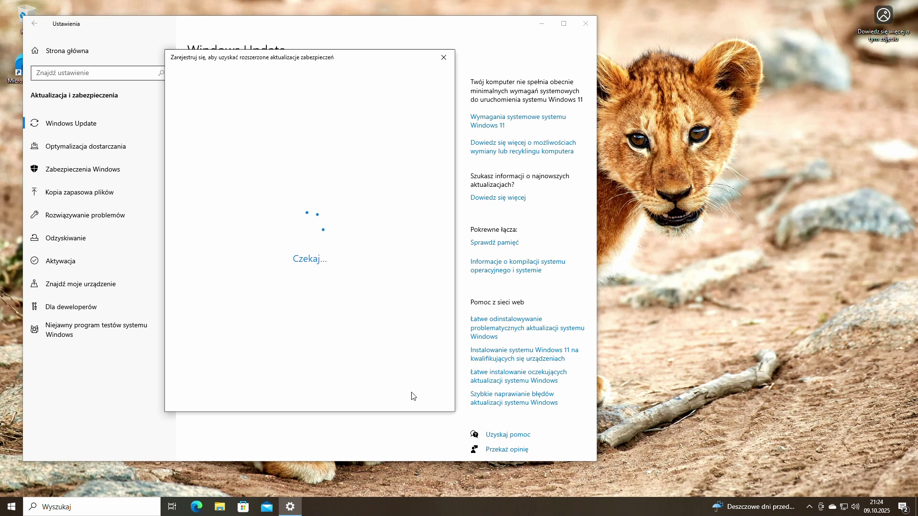
Sign in with the Microsoft account password to complete the enrolment, and close the registration wizard.
{"action": "type", "text": "•"}
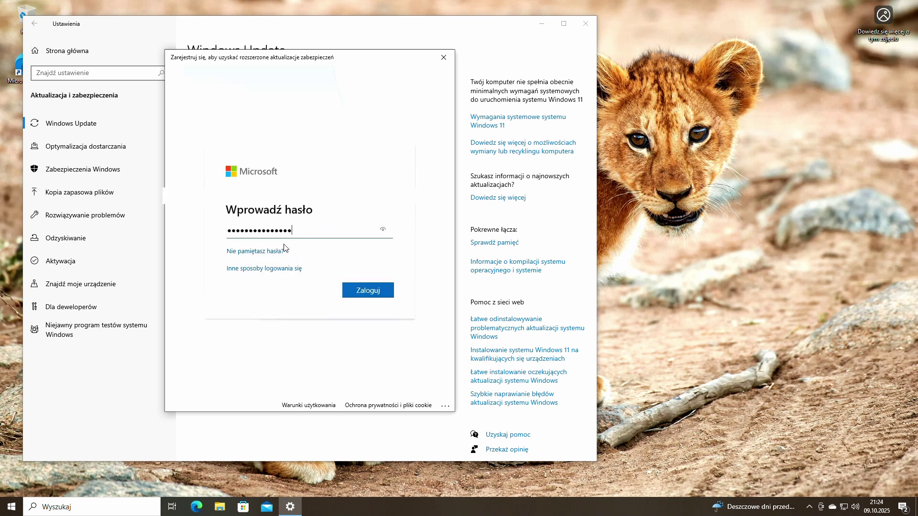
{"action": "type", "text": "••••••••••••••"}
{"action": "left_click", "coordinate": [363, 291]}
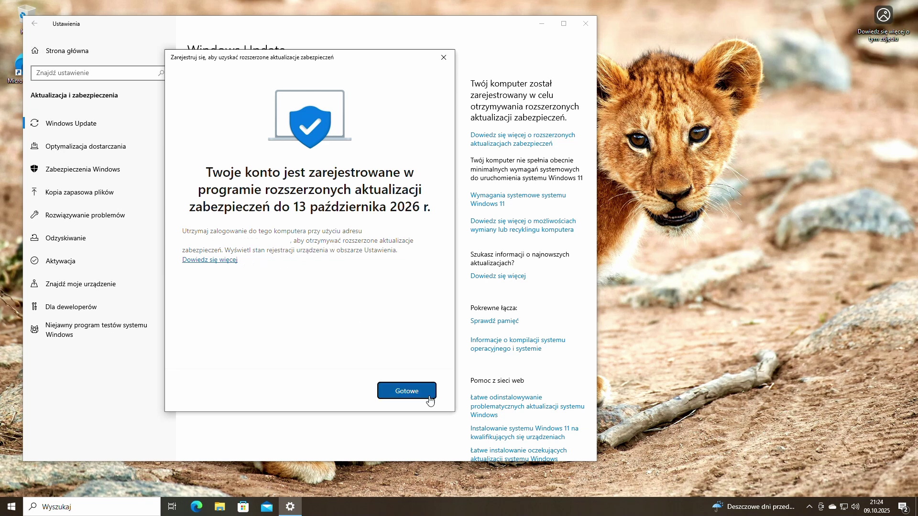
{"action": "left_click", "coordinate": [410, 391]}
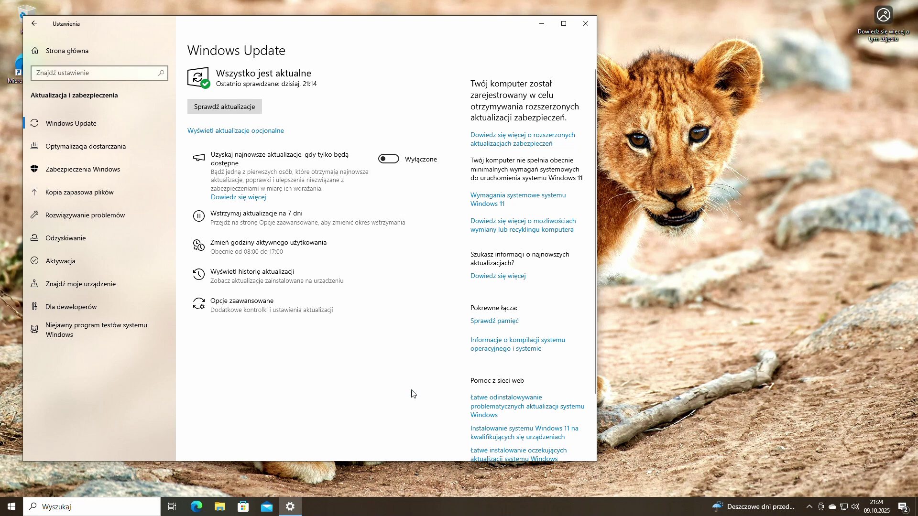